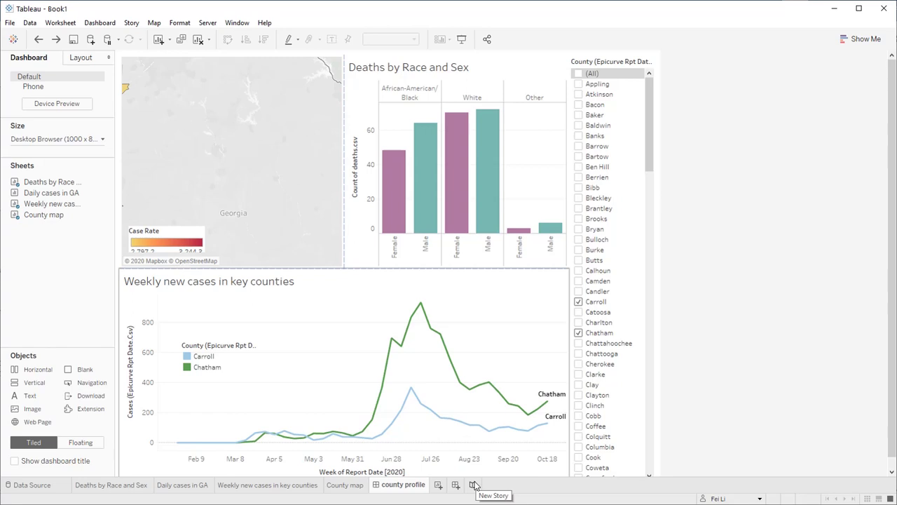
left_click(475, 485)
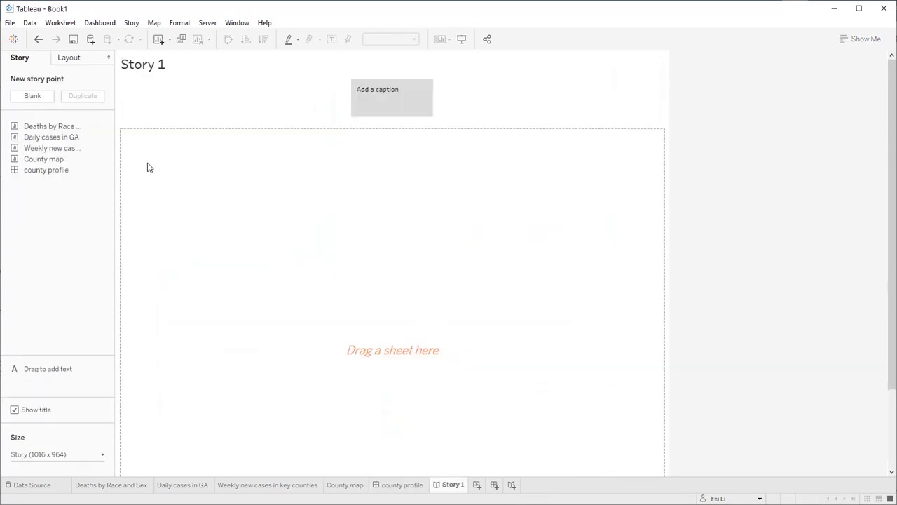
mouse_move(77, 153)
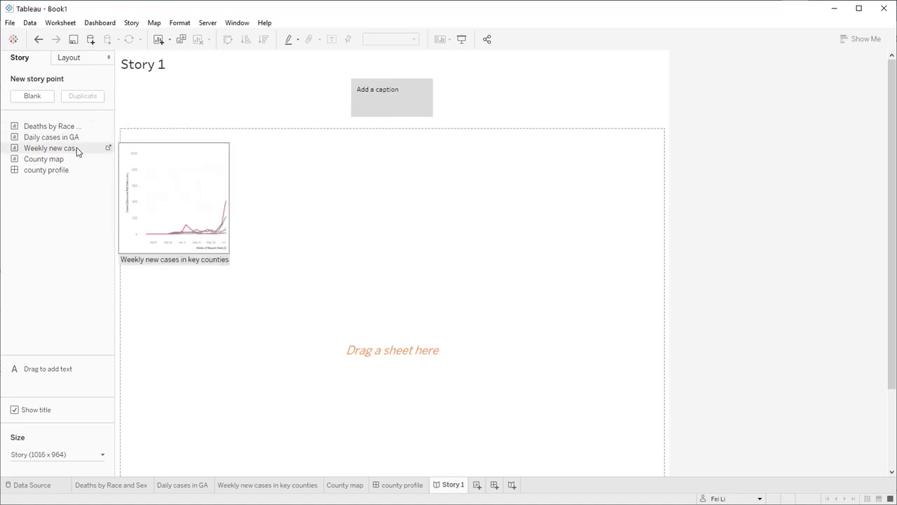
mouse_move(62, 176)
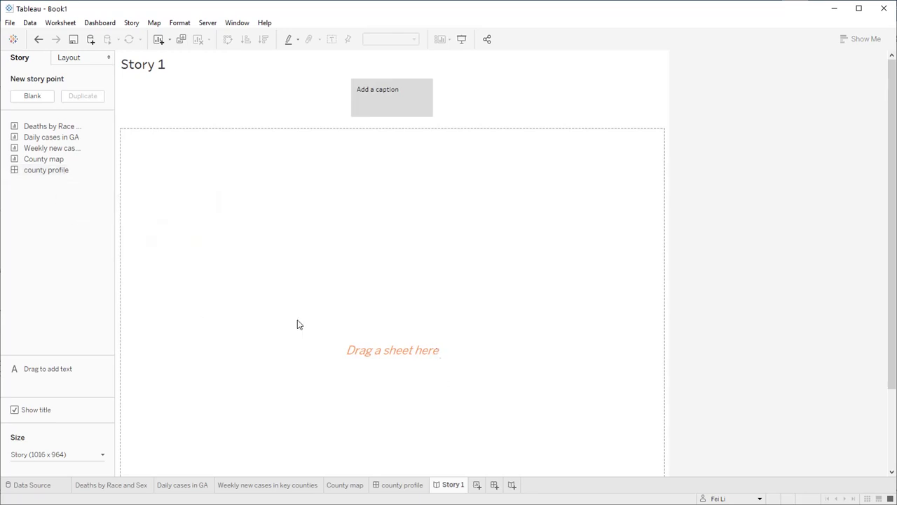
On the county profile dashboard, set the county filter to (All), apply it to only this worksheet, then remove it
left_click(399, 486)
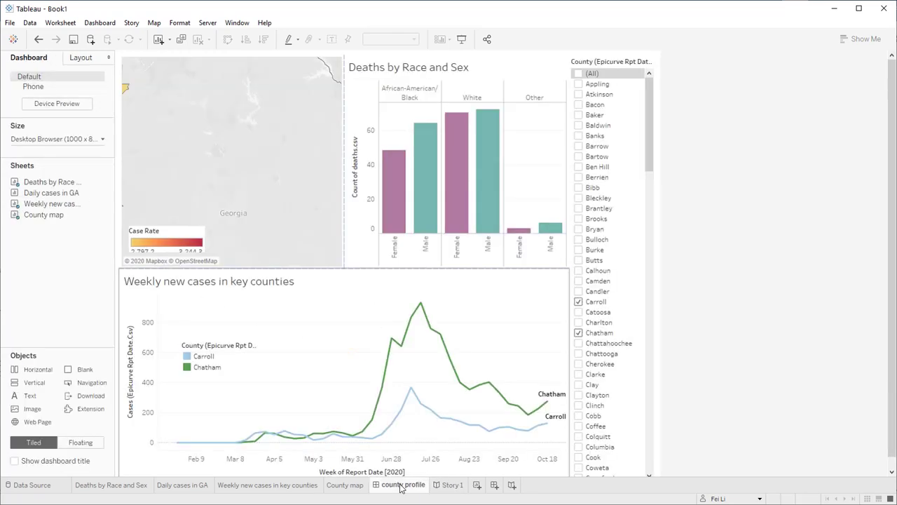
left_click(577, 75)
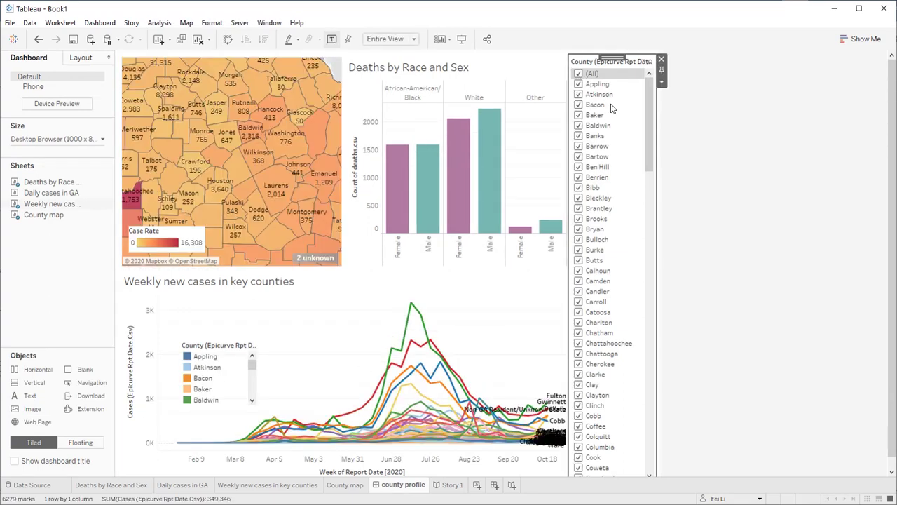
left_click(661, 82)
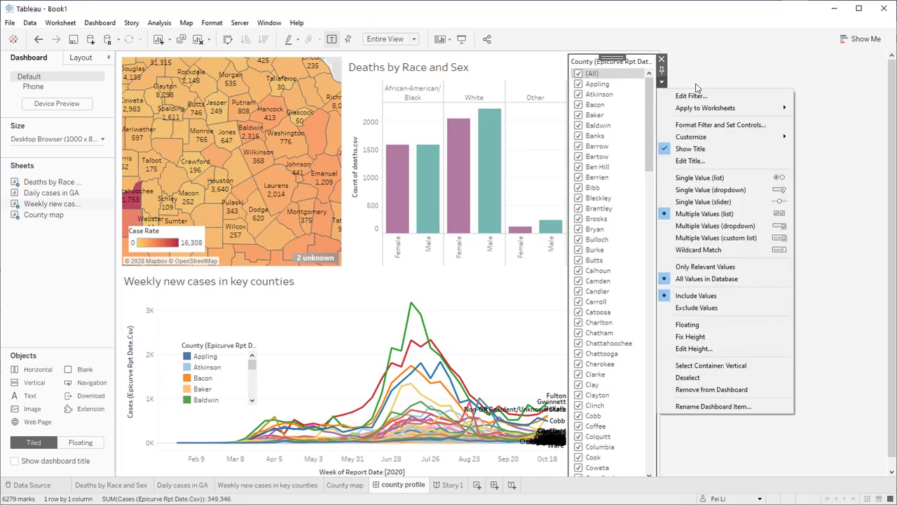
mouse_move(742, 107)
left_click(814, 146)
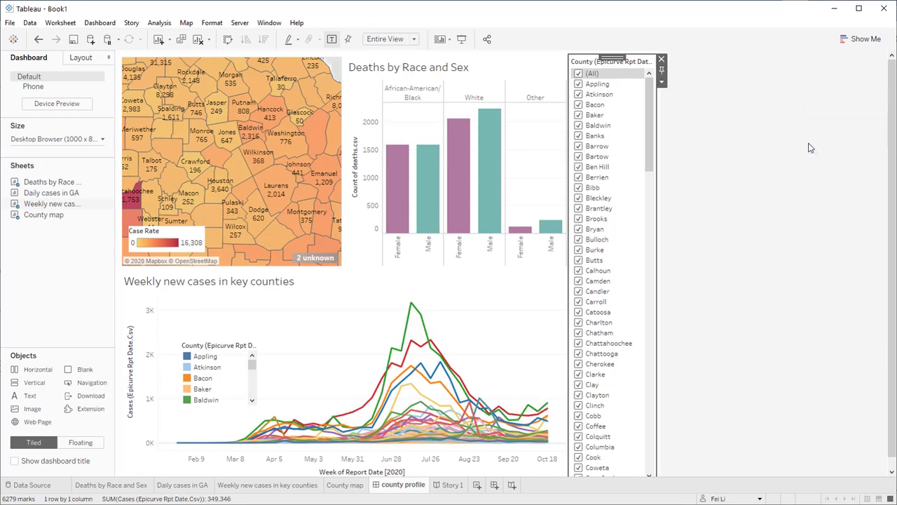
left_click(661, 60)
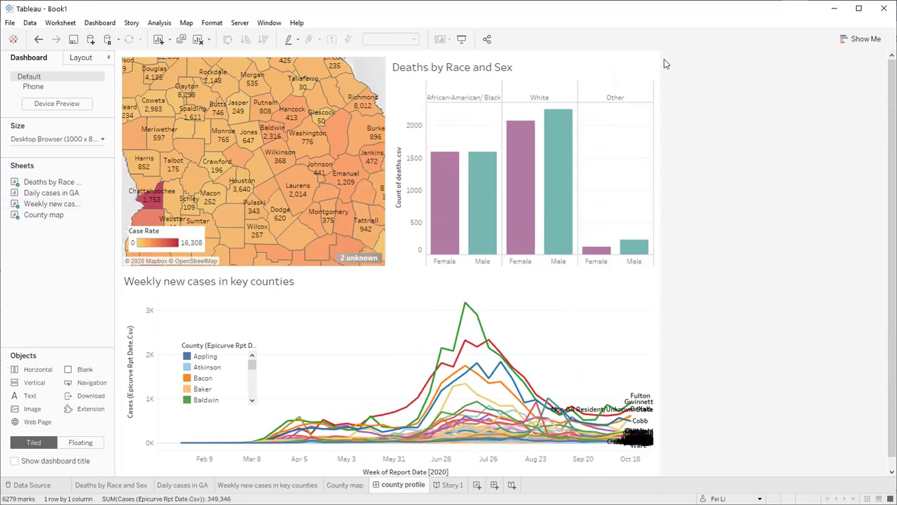
Test map clicks on Twiggs, Monroe and Crawford counties, then return to Story 1
left_click(266, 180)
left_click(232, 148)
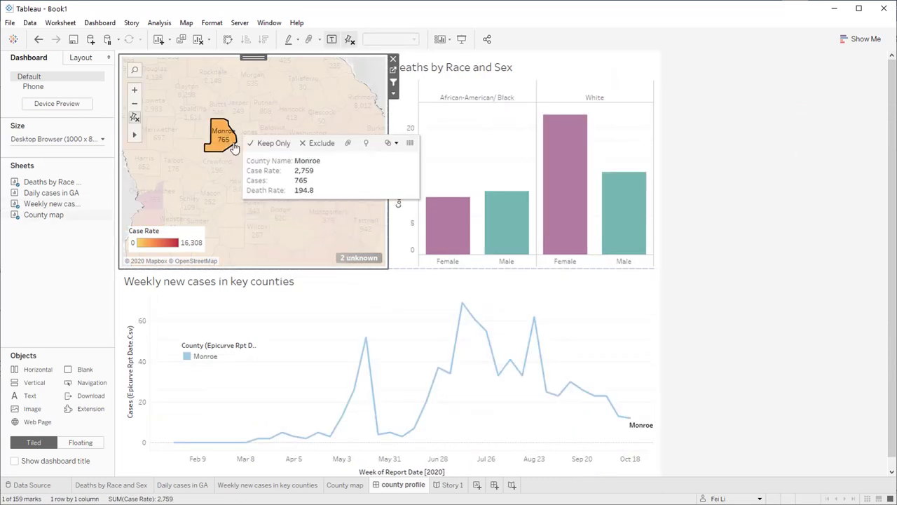
left_click(218, 174)
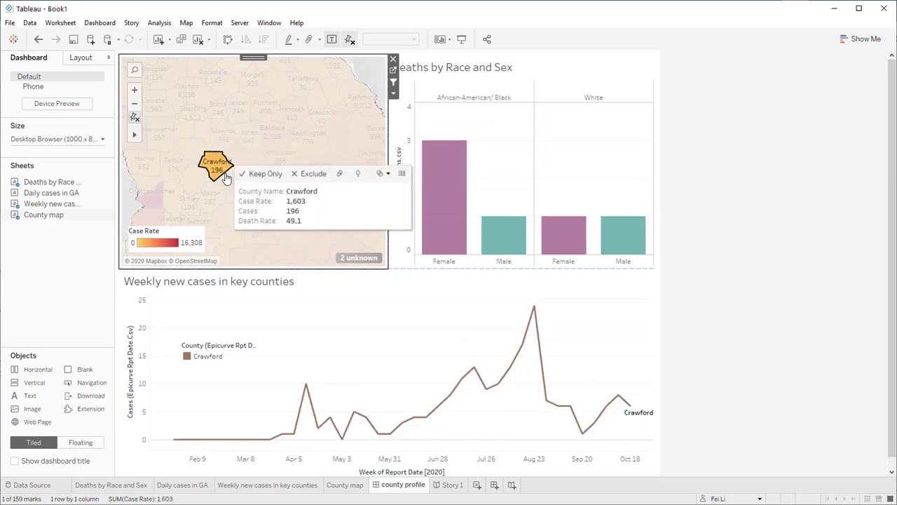
left_click(448, 485)
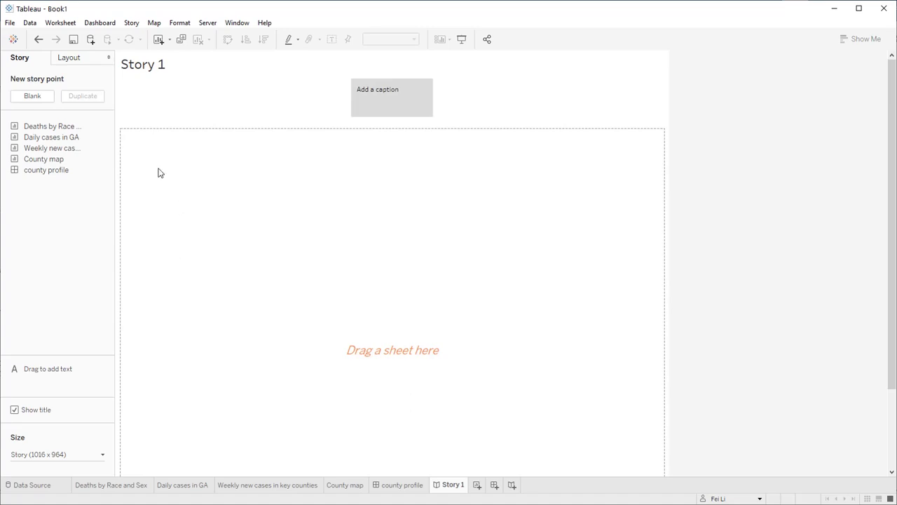
Place the Daily cases in GA chart in the first story point, captioned 'New and cumulative cases in Georgia'
mouse_move(54, 140)
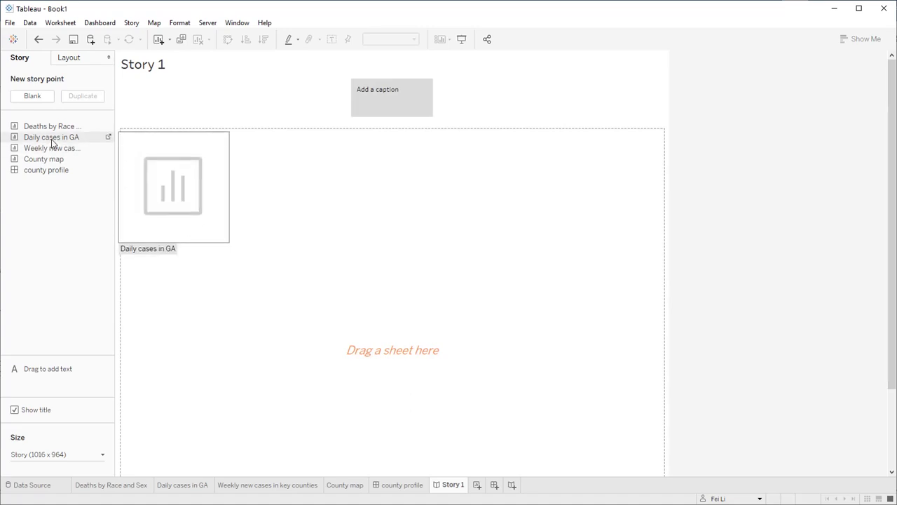
left_click_drag(53, 143, 254, 255)
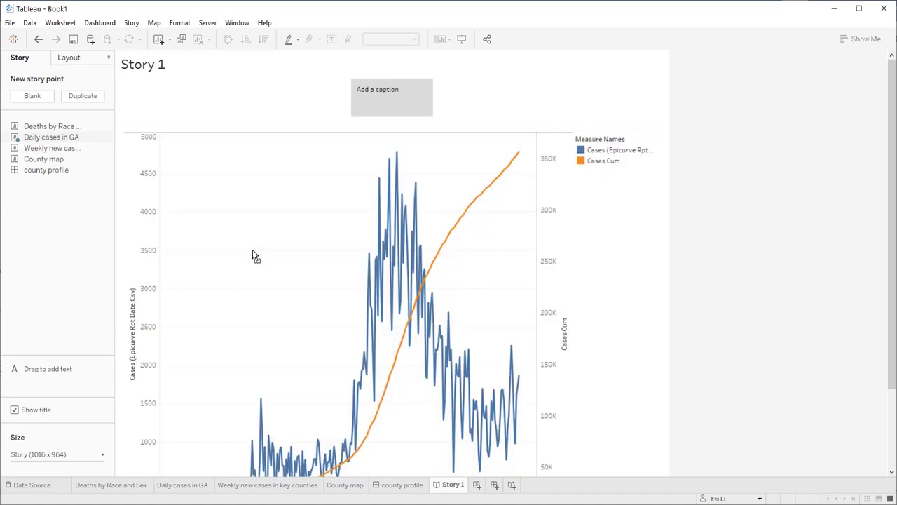
left_click(384, 106)
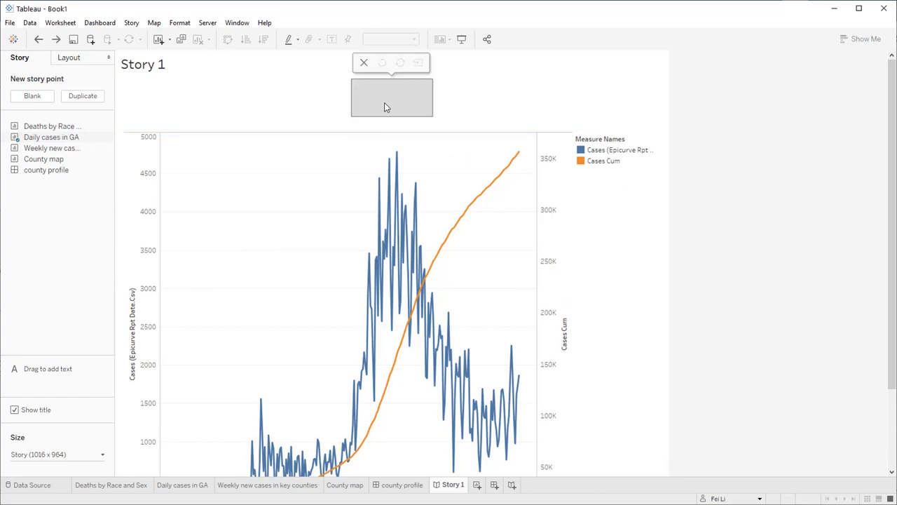
type("New and cumulative cases in Georgia")
left_click(479, 123)
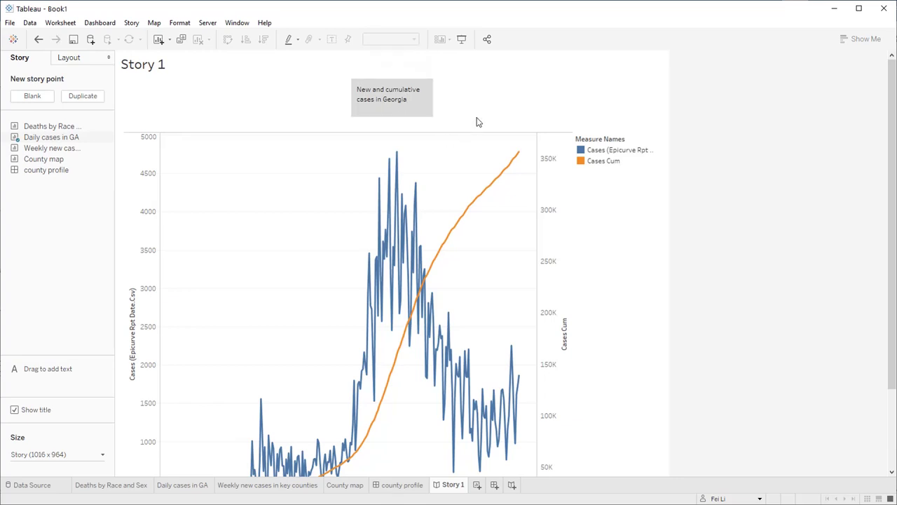
Add a blank second story point holding the County map, zoomed out
left_click(35, 99)
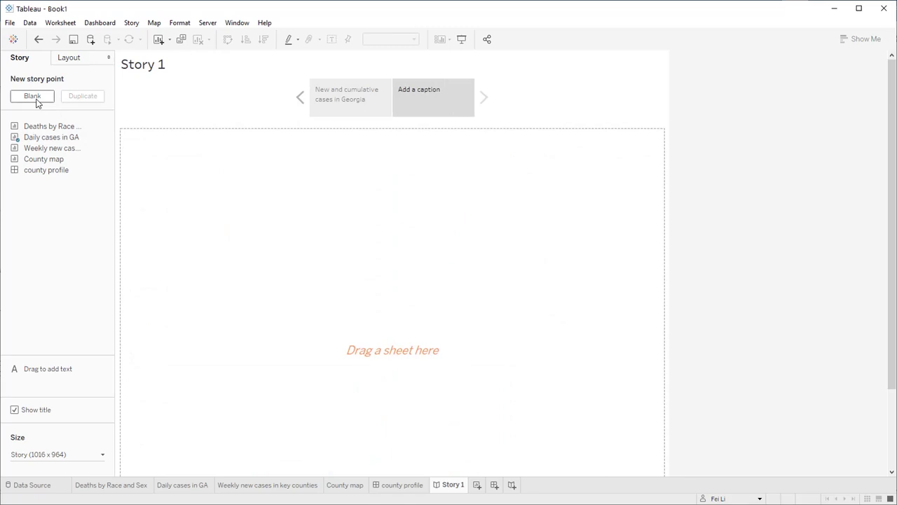
double_click(74, 159)
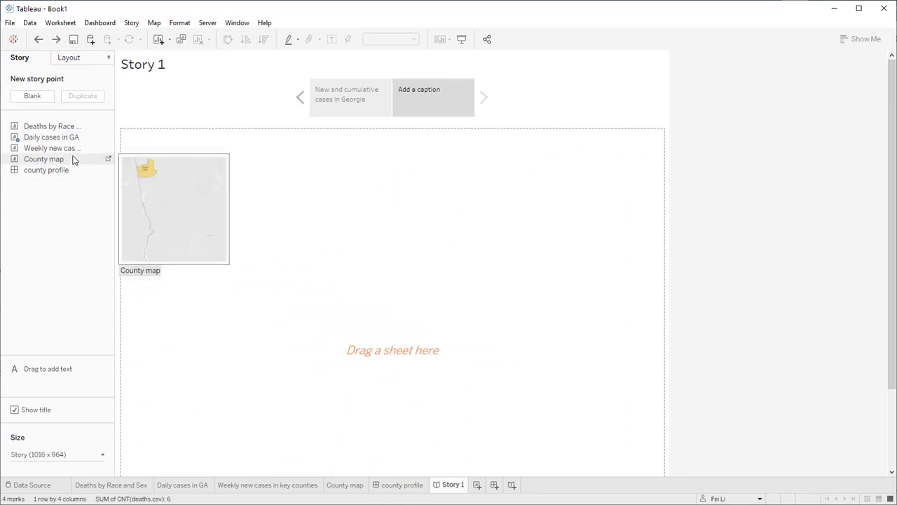
left_click_drag(46, 163, 265, 211)
scroll(393, 317, "down", 5)
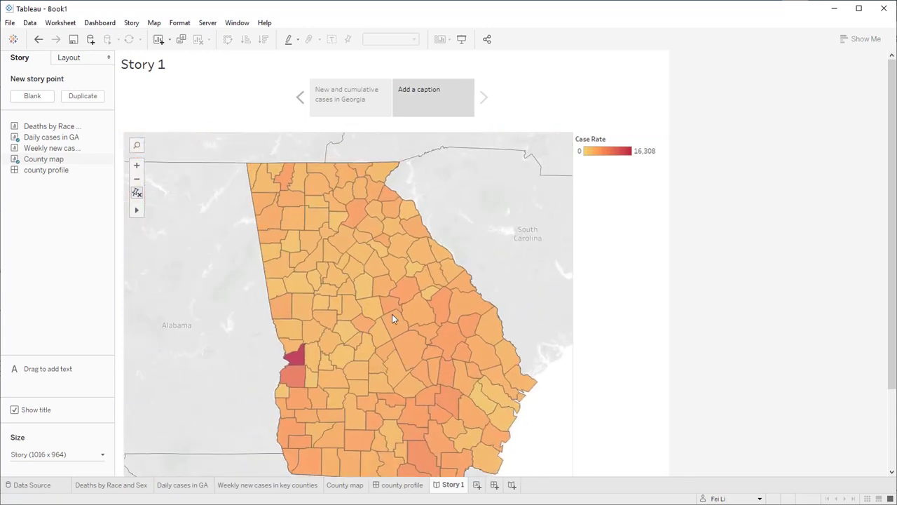
Caption the second story point 'Case rates by county'
mouse_move(417, 93)
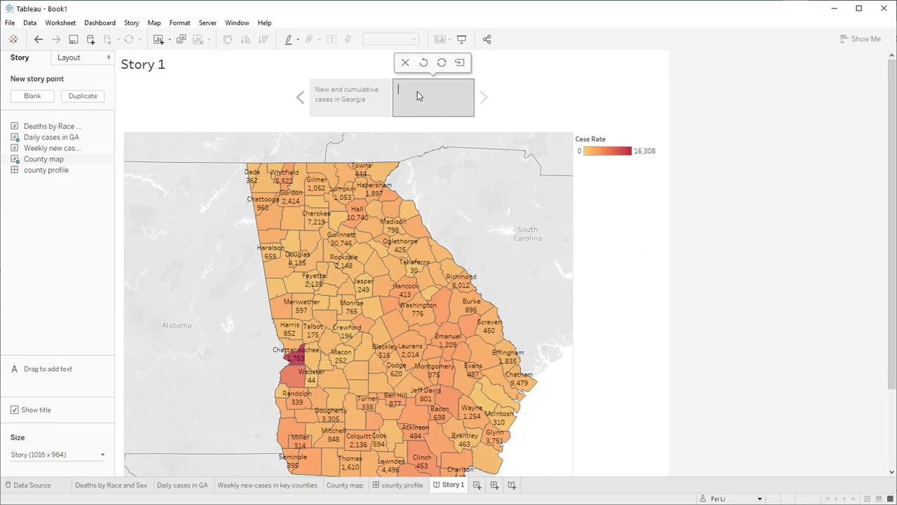
double_click(418, 95)
type("Case rates by county")
key("Return")
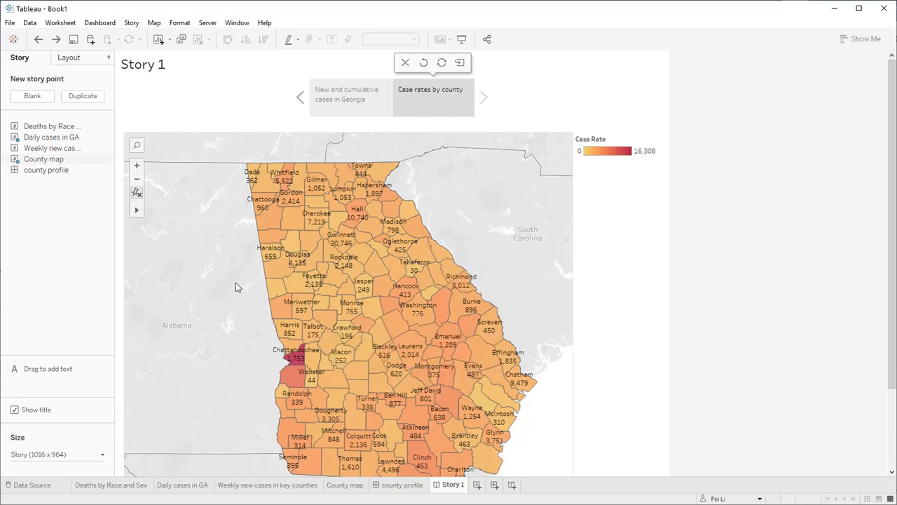
Add a third story point with the county profile dashboard filtered to Chattahoochee county
left_click(32, 96)
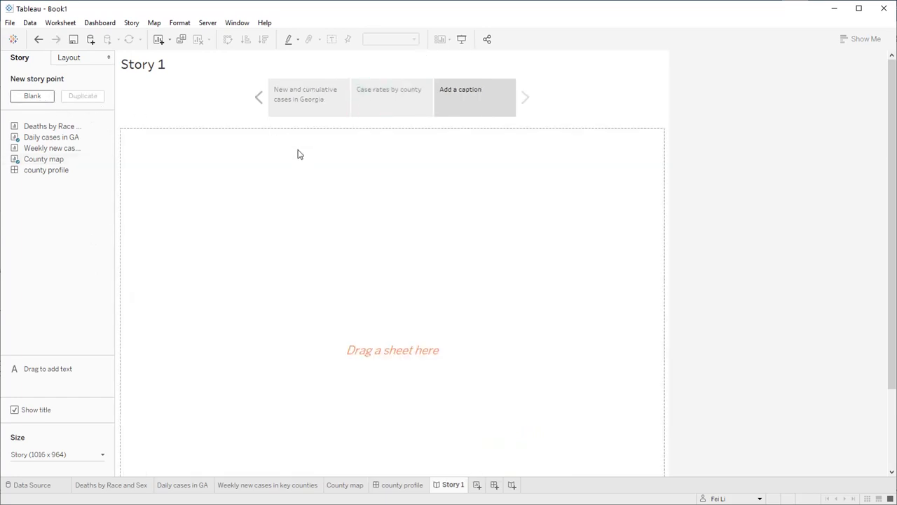
mouse_move(45, 178)
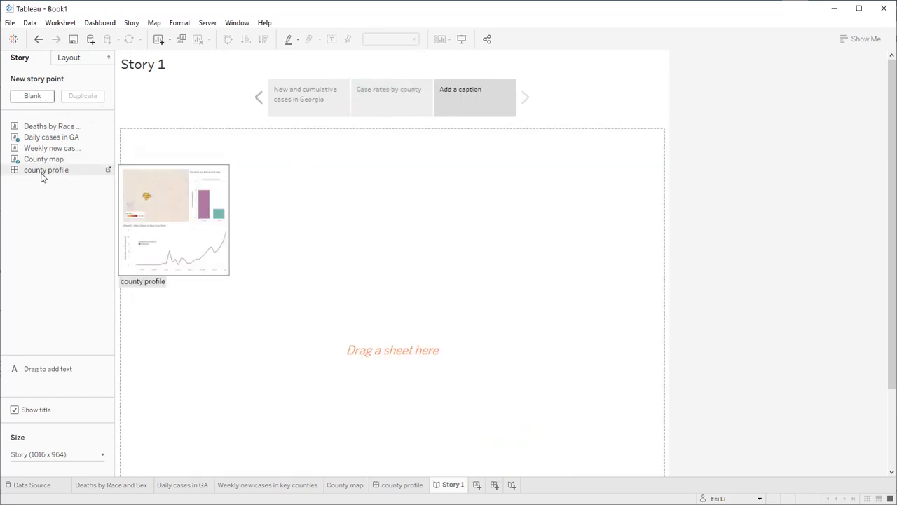
left_click_drag(42, 176, 334, 227)
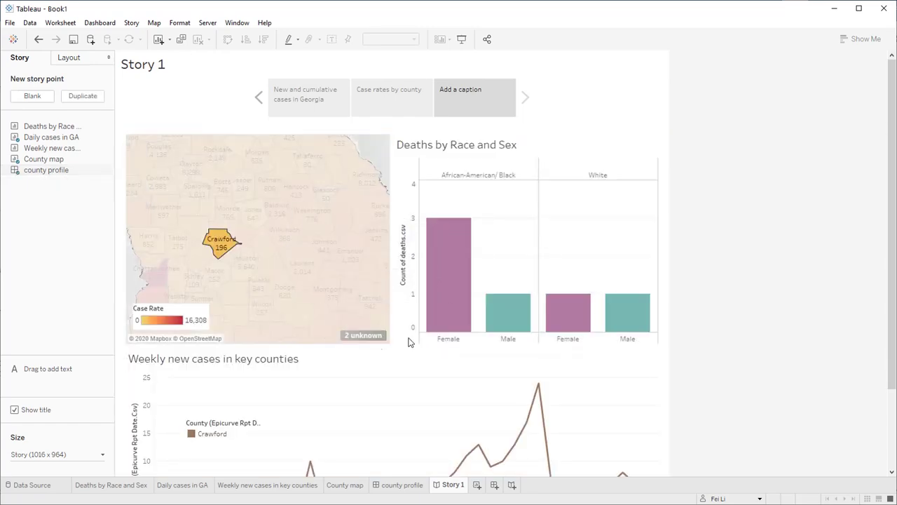
left_click(160, 279)
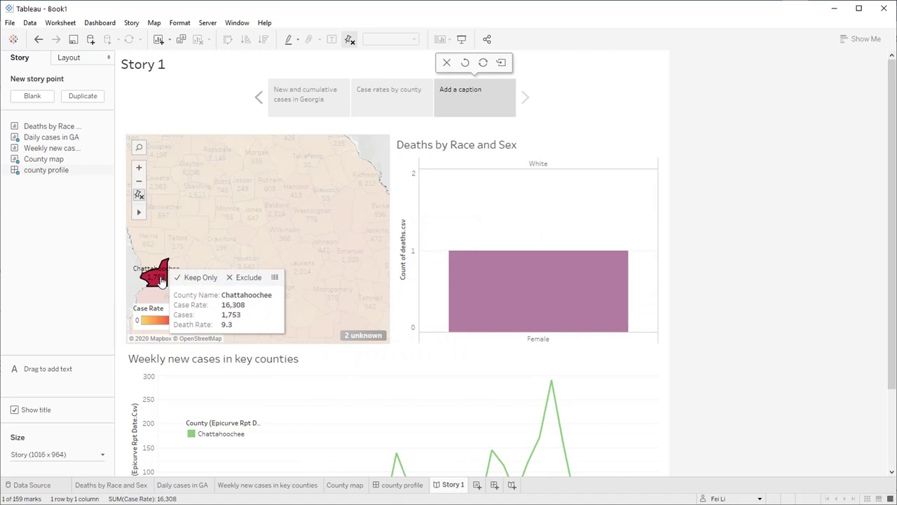
scroll(467, 411, "down", 2)
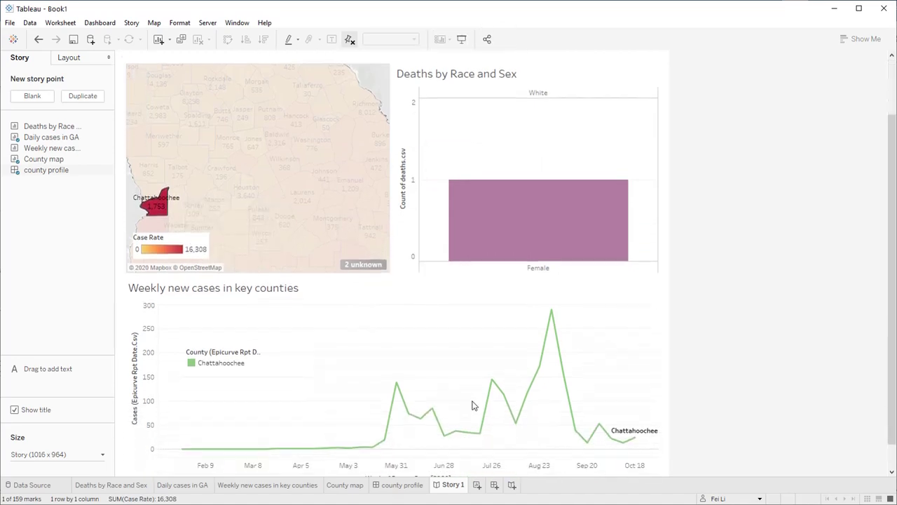
scroll(474, 404, "down", 1)
scroll(476, 400, "up", 2)
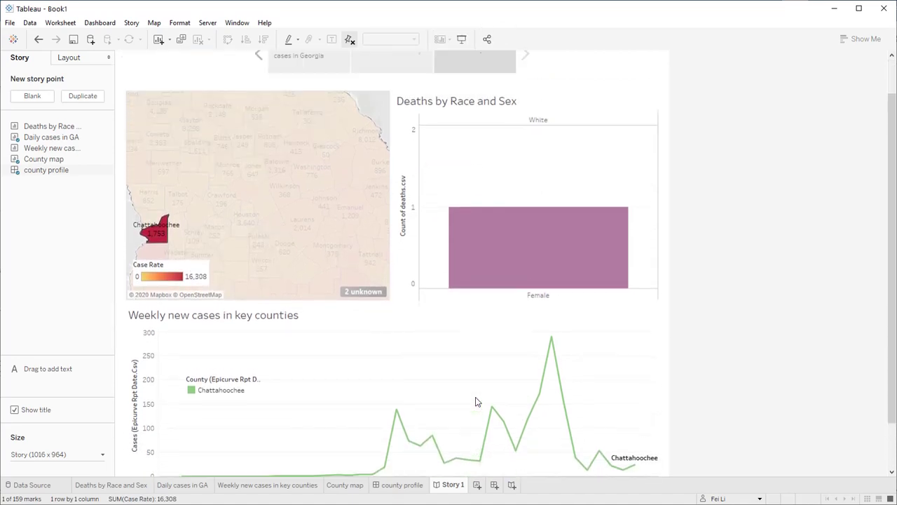
scroll(475, 402, "up", 1)
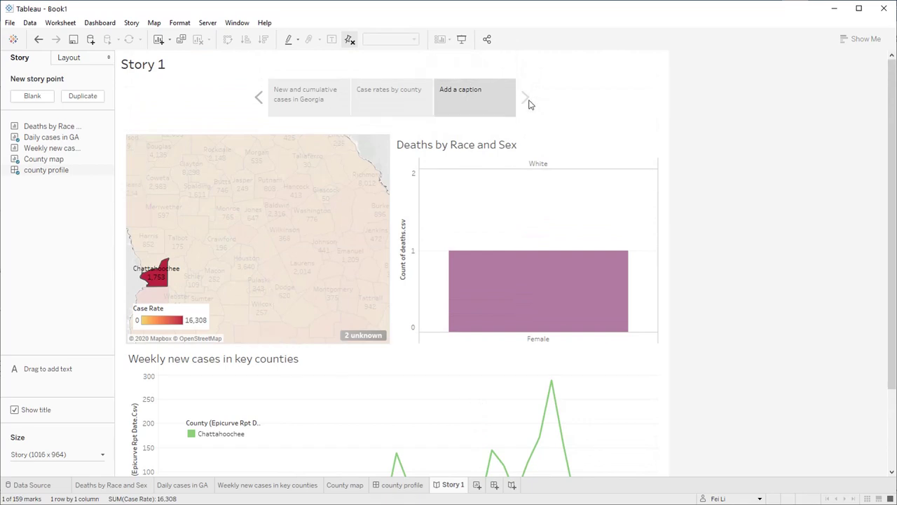
Caption the third story point 'Chattahoochee'
double_click(476, 105)
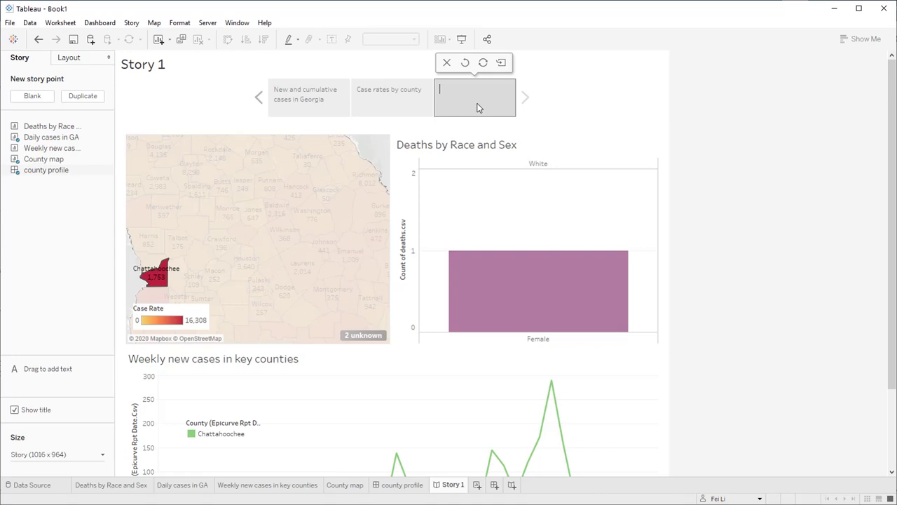
type("Chattahoochee")
left_click(617, 107)
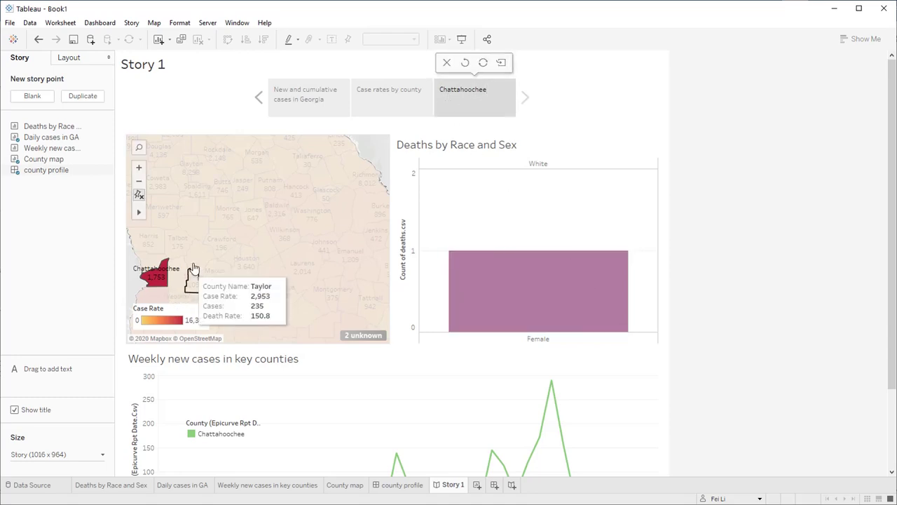
Duplicate the Chattahoochee point, filter the copy to Bibb county, and caption it 'Bibb'
mouse_move(84, 164)
left_click(86, 97)
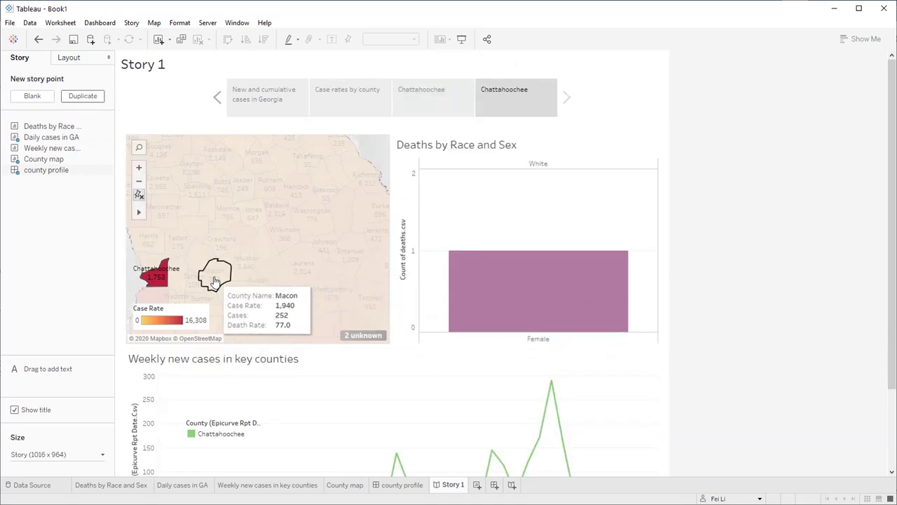
left_click(242, 234)
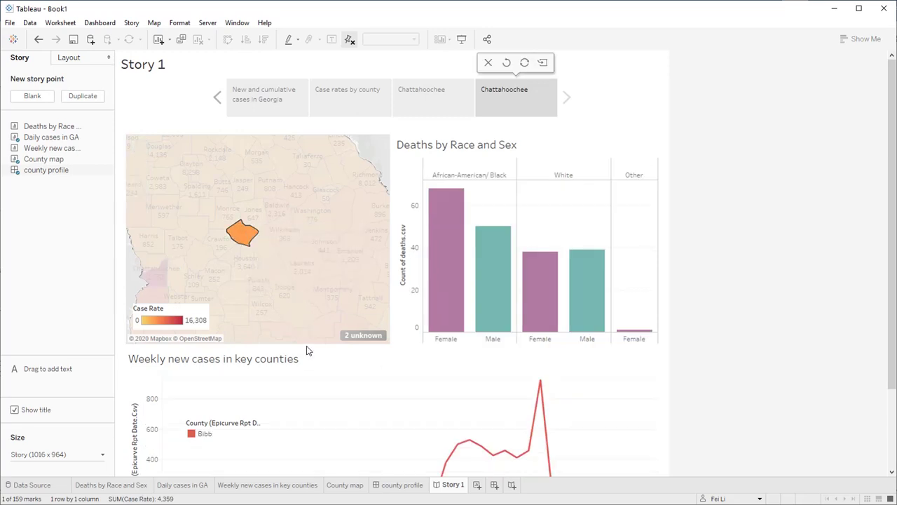
double_click(515, 91)
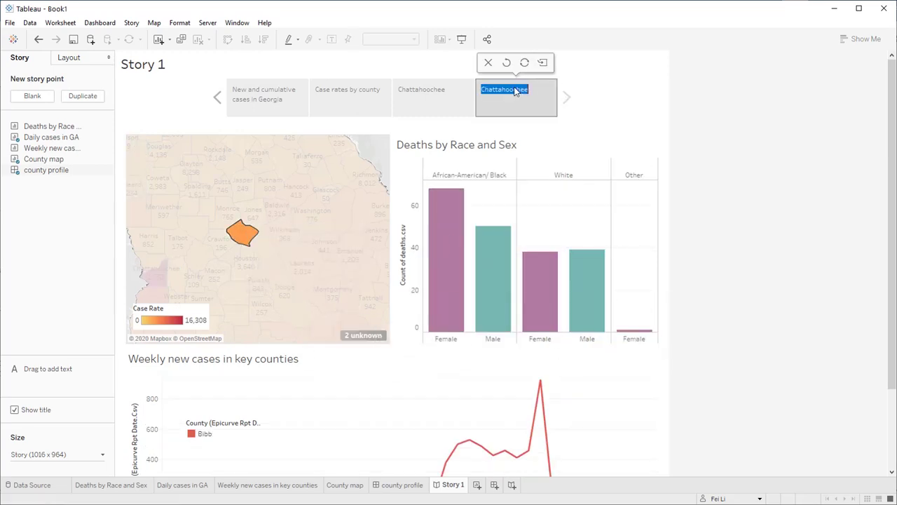
type("Bibb")
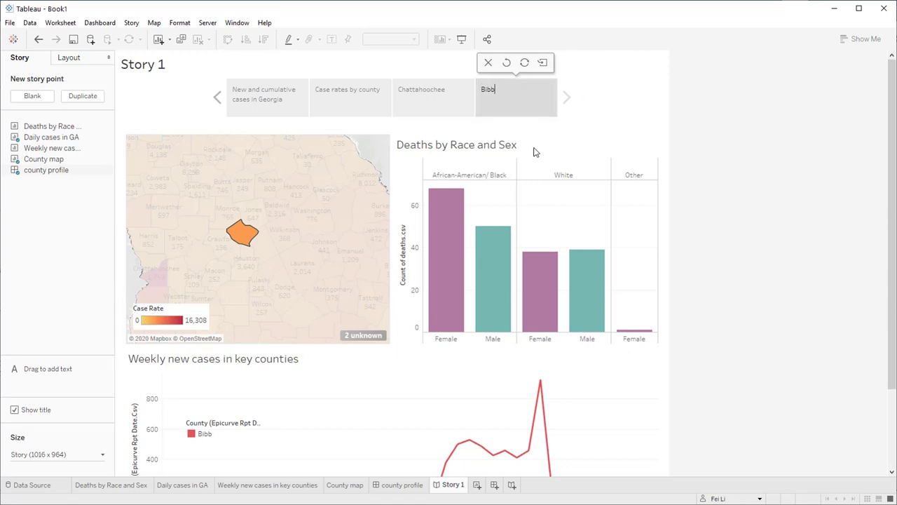
mouse_move(533, 259)
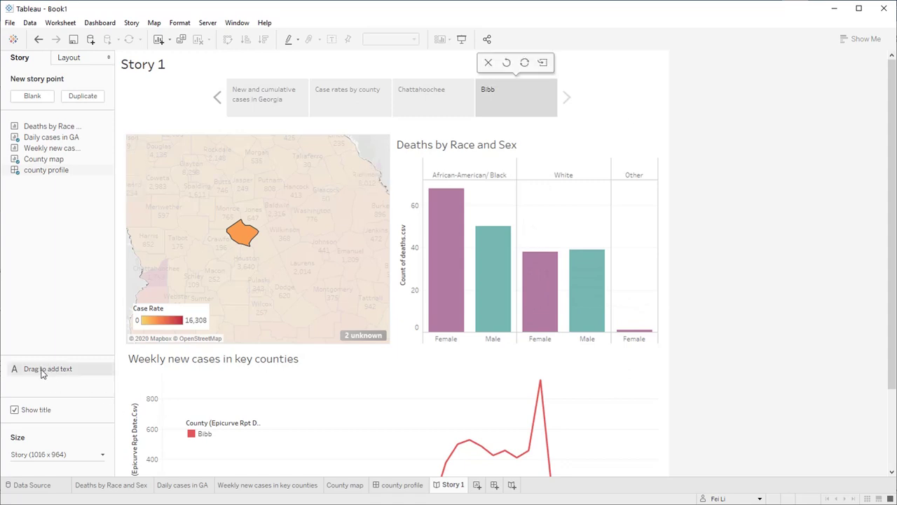
Cancel the story text description without adding text, and hide the Story 1 title
left_click_drag(40, 370, 290, 171)
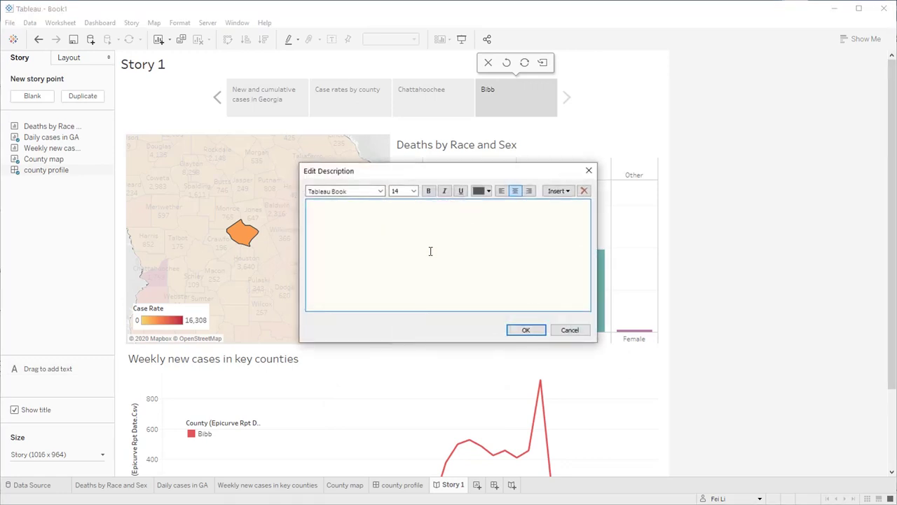
left_click(589, 170)
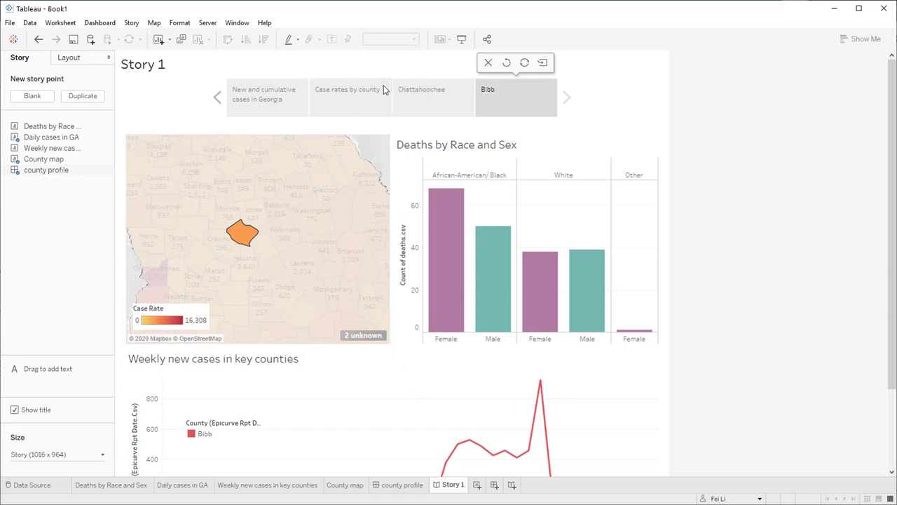
left_click(15, 410)
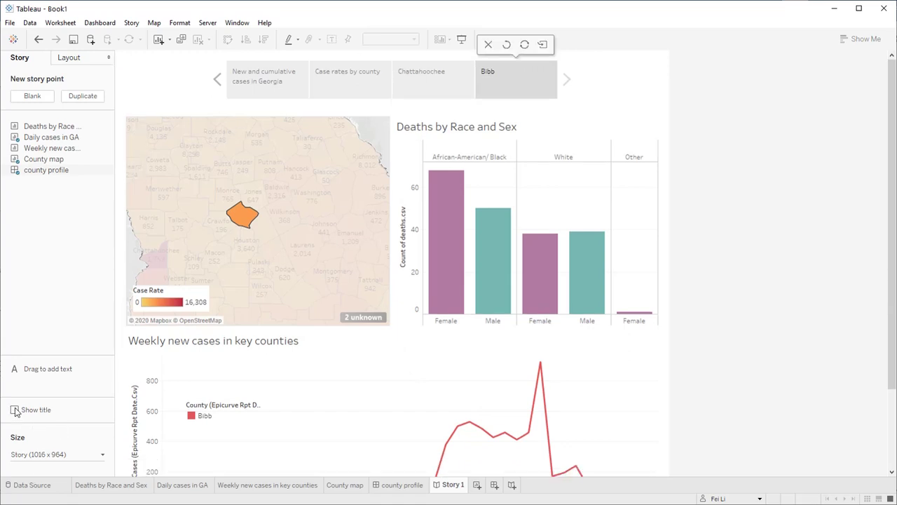
left_click(14, 410)
left_click(15, 410)
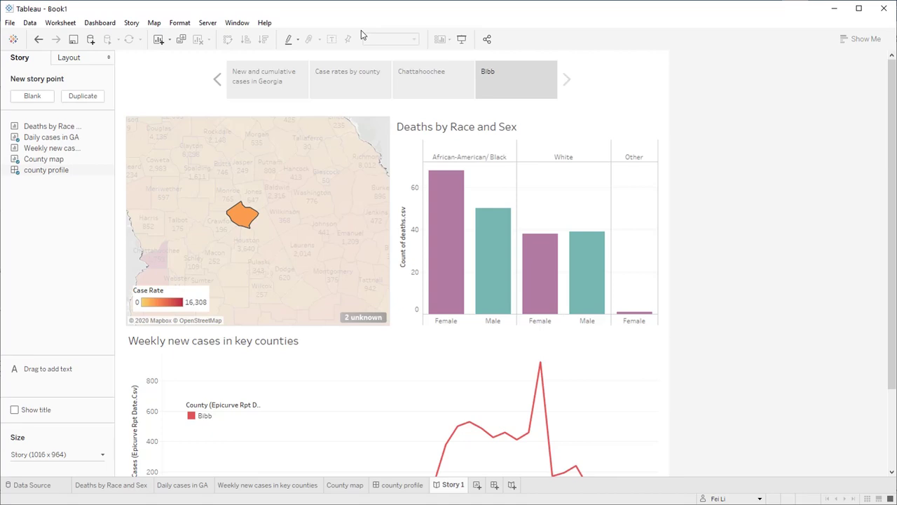
Create and save an extract of the county_cases data with all rows
left_click(32, 24)
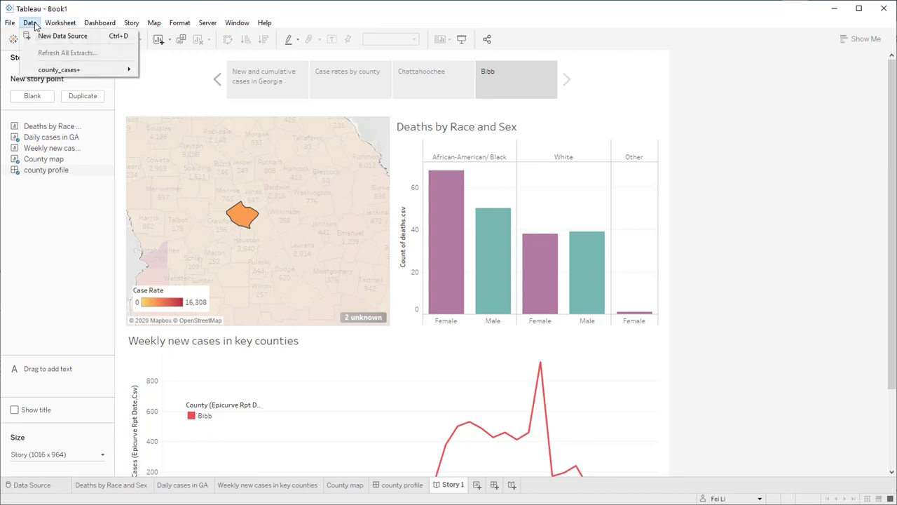
mouse_move(51, 71)
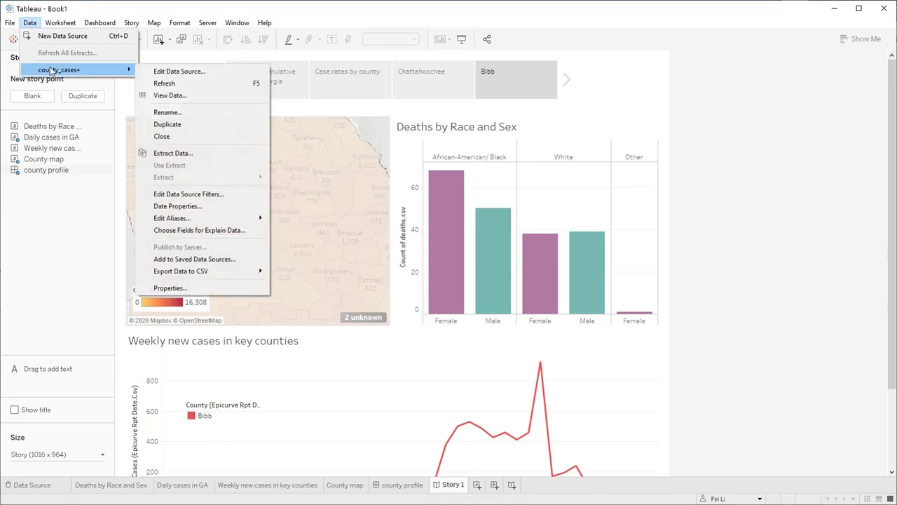
left_click(196, 155)
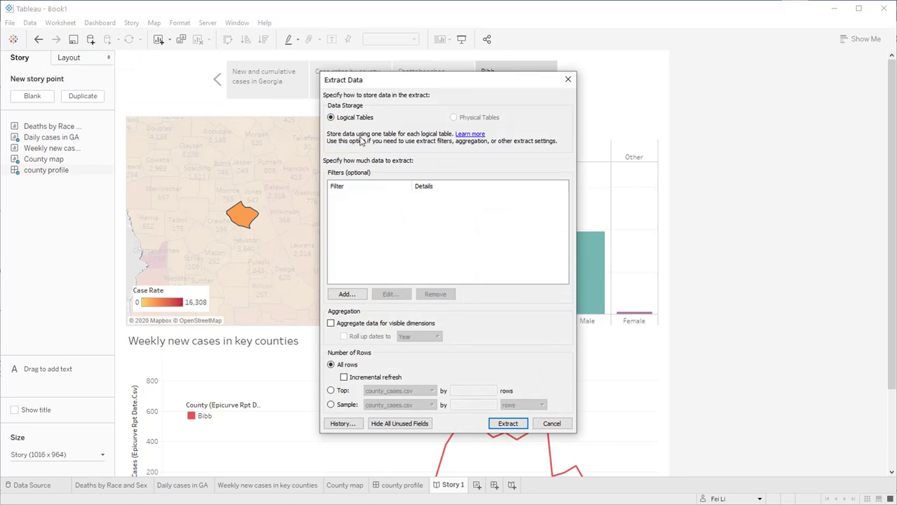
left_click(508, 423)
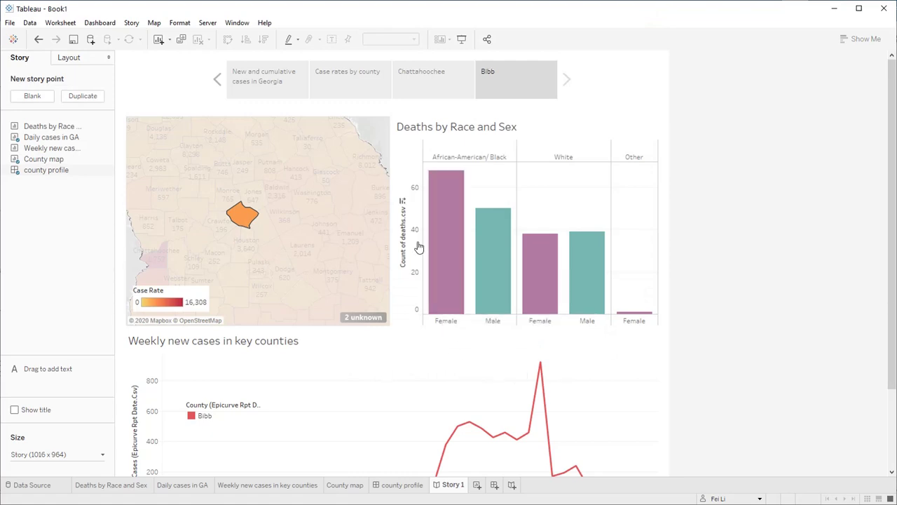
mouse_move(357, 154)
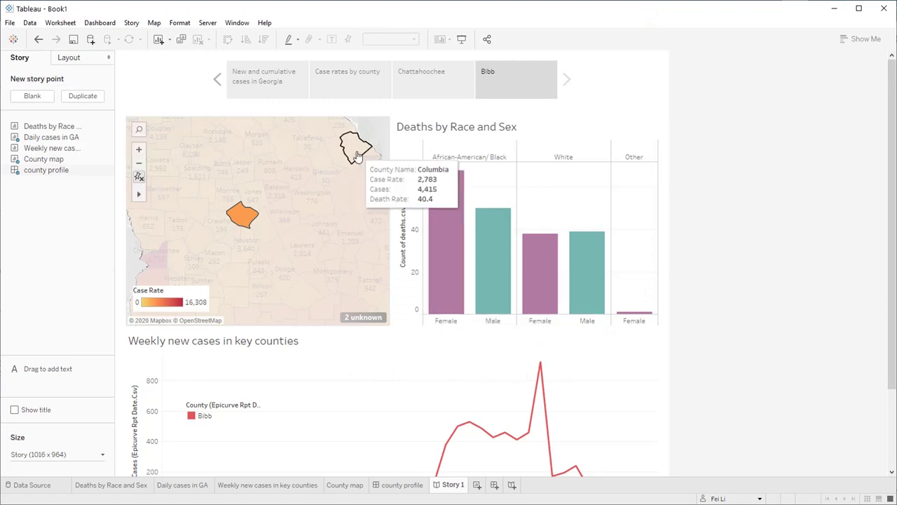
Show the Server menu's Tableau Public options, including Save to Tableau Public
left_click(207, 23)
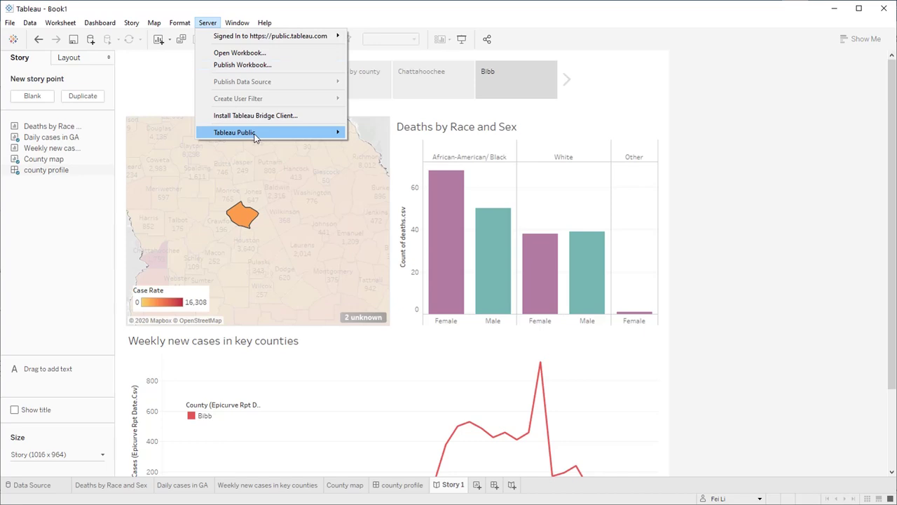
mouse_move(254, 133)
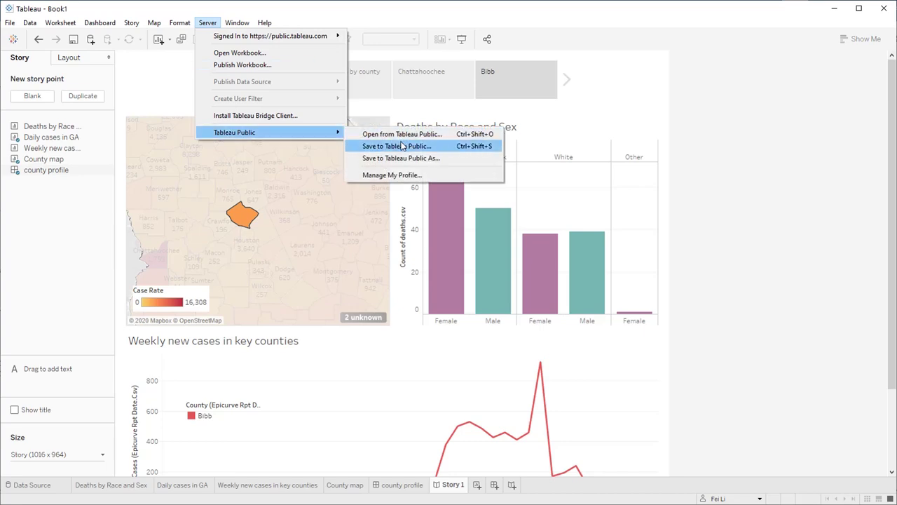